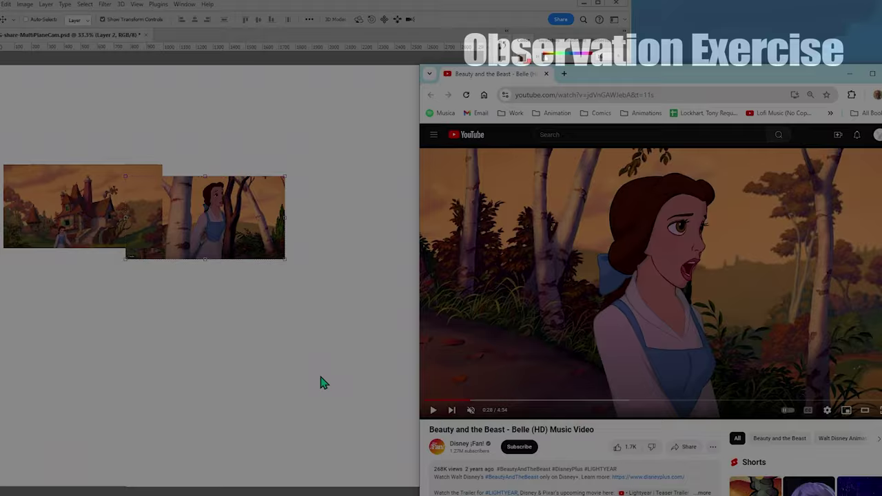
# - Nudge a reference still right, move Layer 3 below Layer 2, and group Layers 1–3 as Group 1
pyautogui.moveTo(195, 246); pyautogui.dragTo(187, 266)
pyautogui.hotkey('ctrl', '[')
pyautogui.keyDown('shift'); pyautogui.click(557, 423); pyautogui.keyUp('shift')
pyautogui.hotkey('ctrl', 'g')
# - Paste two more town frames from the Belle video and line them up at the strip's end
pyautogui.hotkey('alt', 'Tab')
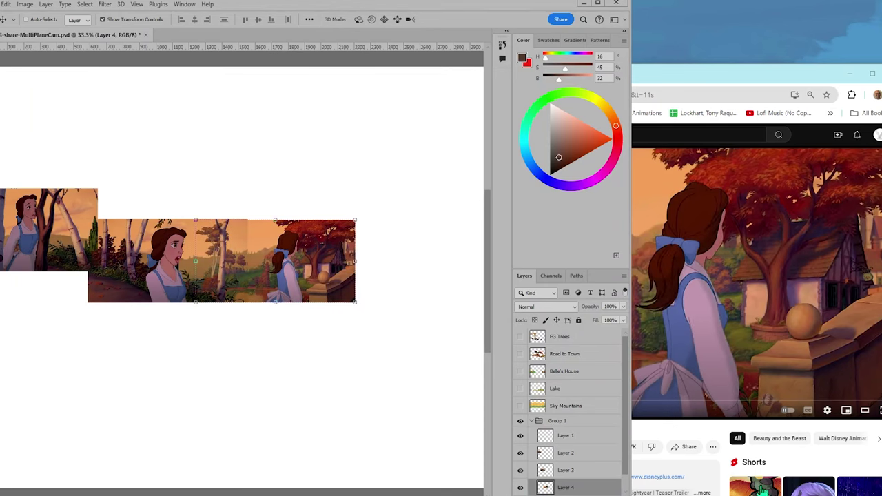
pyautogui.hotkey('alt', 'Tab')
pyautogui.click(719, 179)
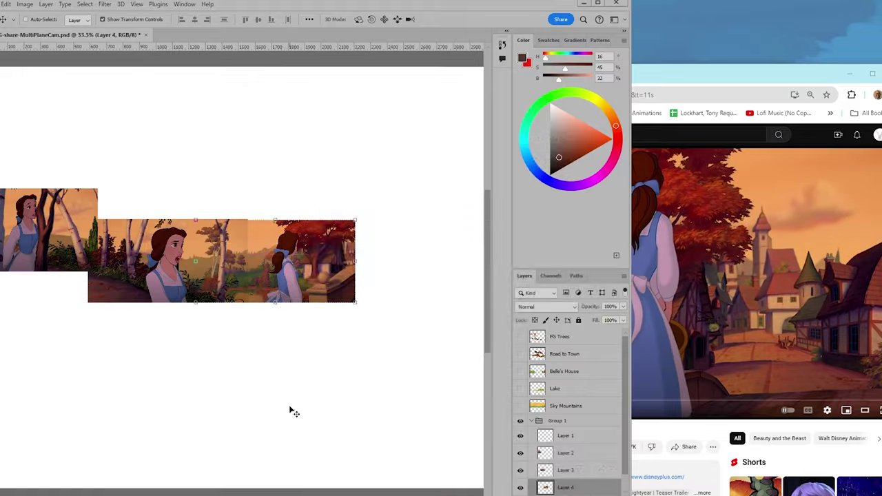
pyautogui.hotkey('ctrl', 'v')
pyautogui.moveTo(347, 302); pyautogui.dragTo(405, 268)
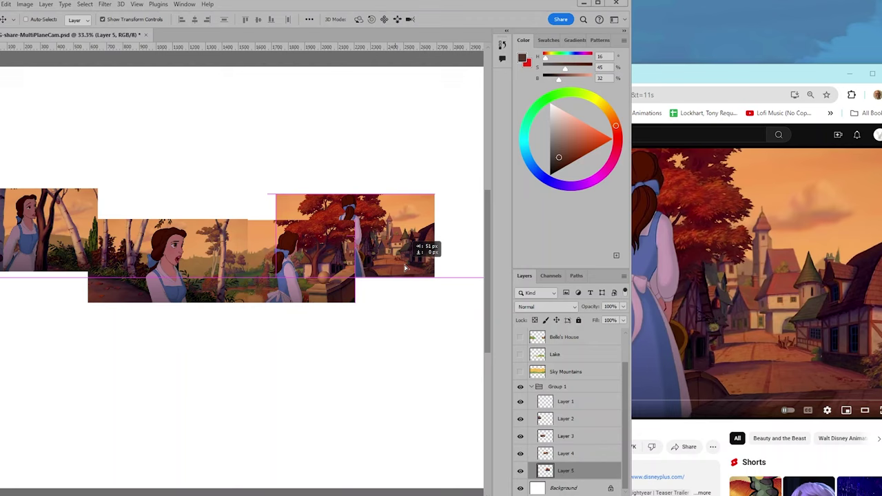
pyautogui.click(676, 75)
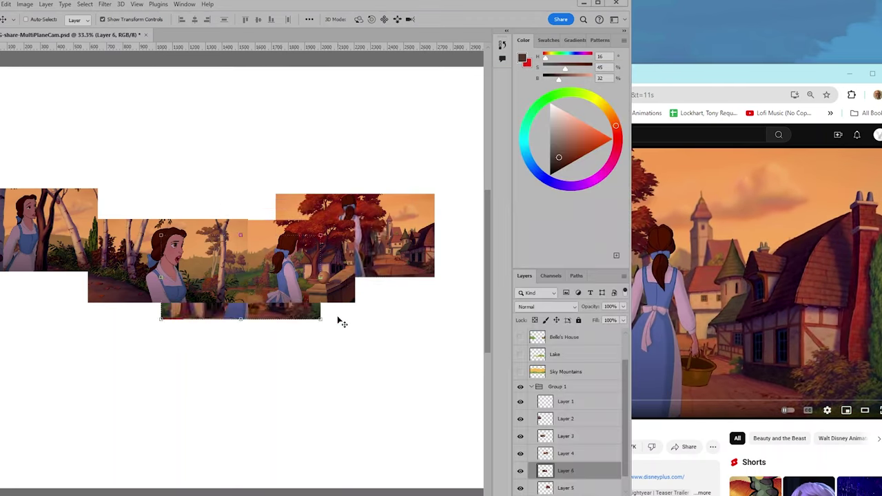
pyautogui.moveTo(339, 322); pyautogui.dragTo(461, 300)
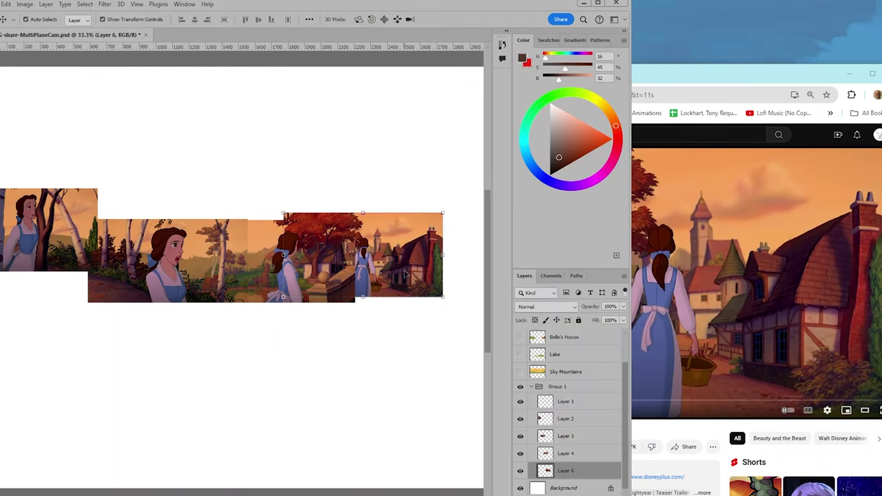
pyautogui.hotkey('ctrl', ']')
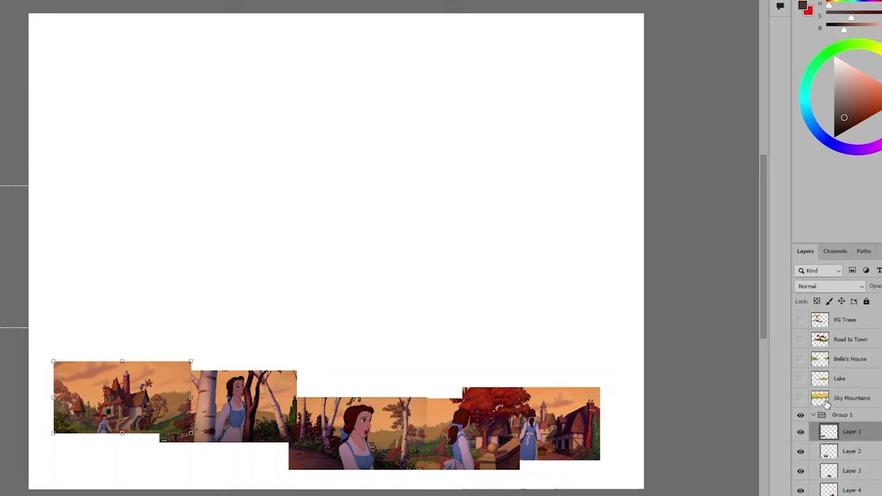
# - Make the Sky Mountains, Lake, Belle's House, Road to Town and FG Trees layers visible
pyautogui.click(801, 400)
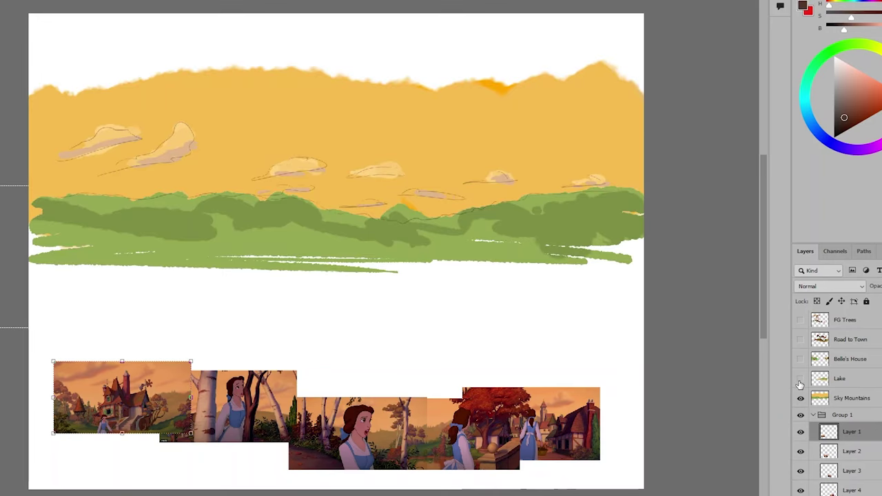
pyautogui.click(800, 379)
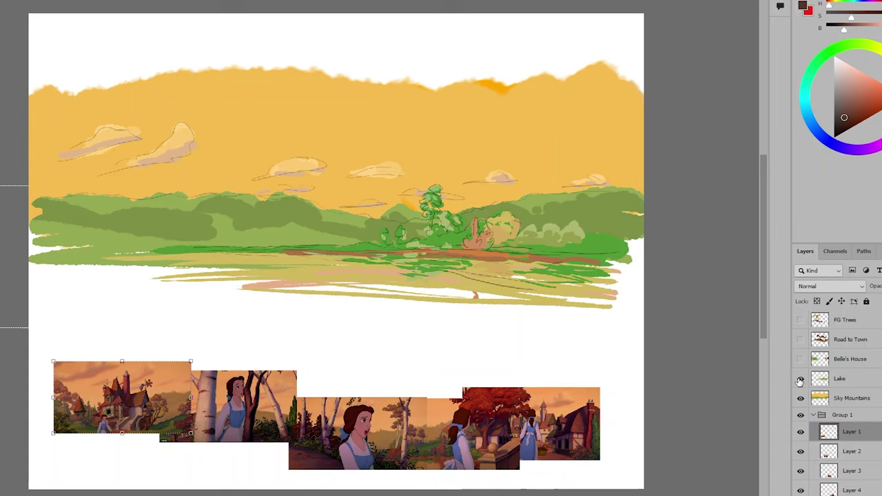
pyautogui.click(801, 380)
pyautogui.click(800, 380)
pyautogui.click(801, 360)
pyautogui.click(801, 341)
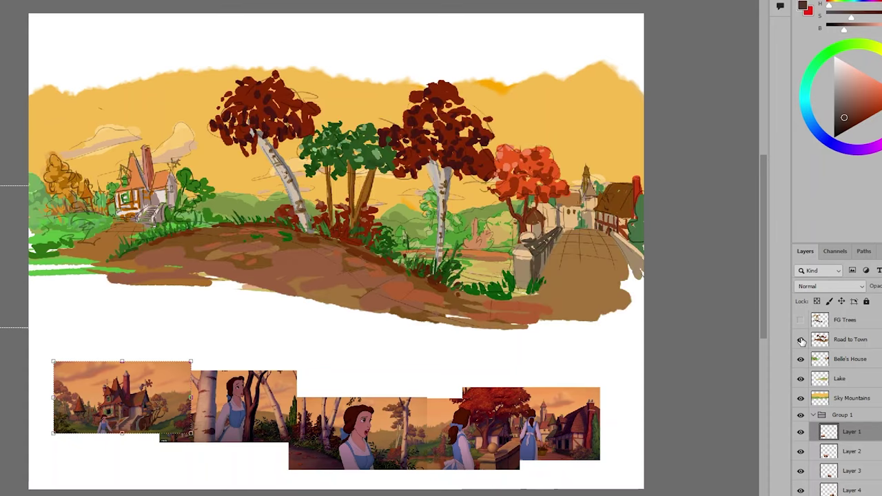
pyautogui.click(801, 320)
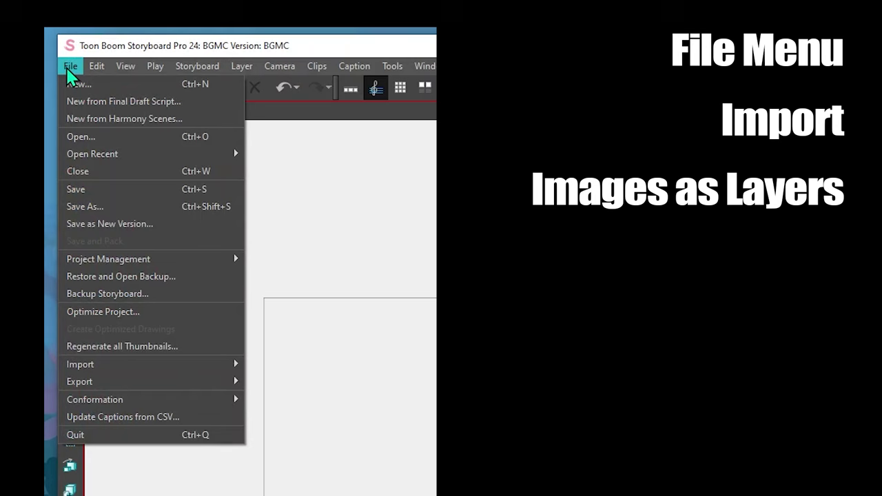
# - Import the exported PNGs as layers and show Road_to_Town, Belle_s_House, Lake_ and Sky_Mountains
pyautogui.moveTo(93, 364)
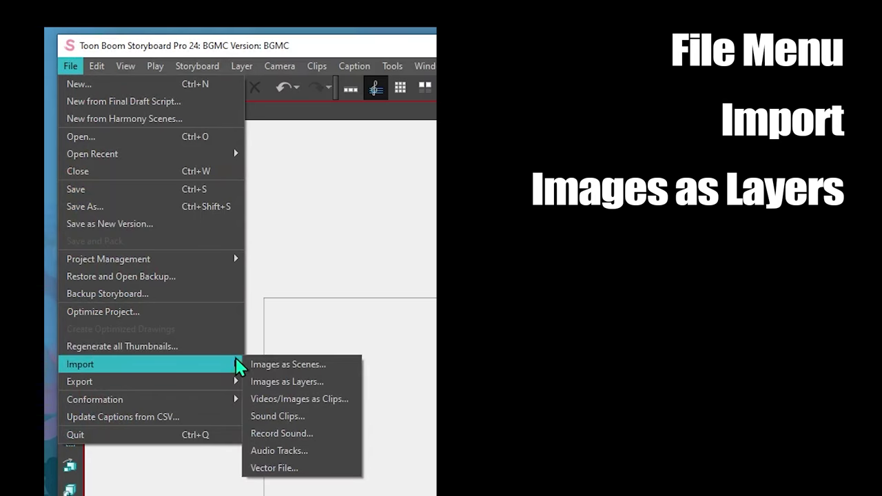
pyautogui.click(305, 383)
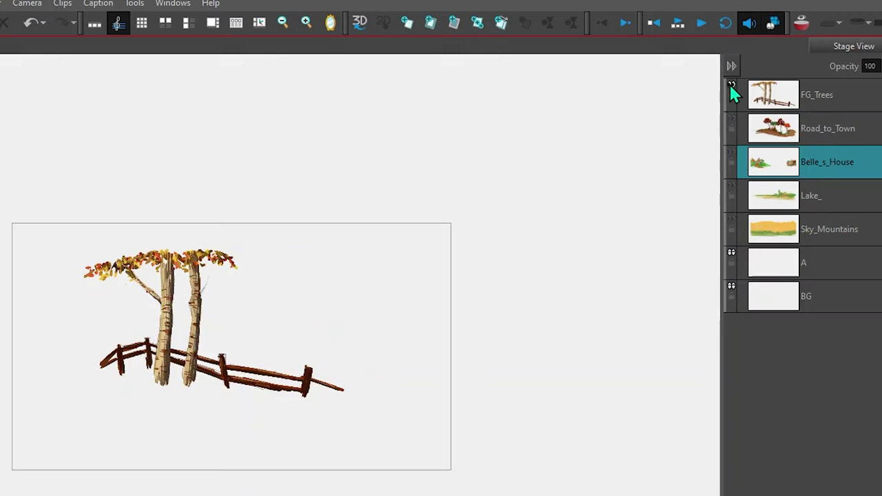
pyautogui.click(730, 118)
pyautogui.click(731, 151)
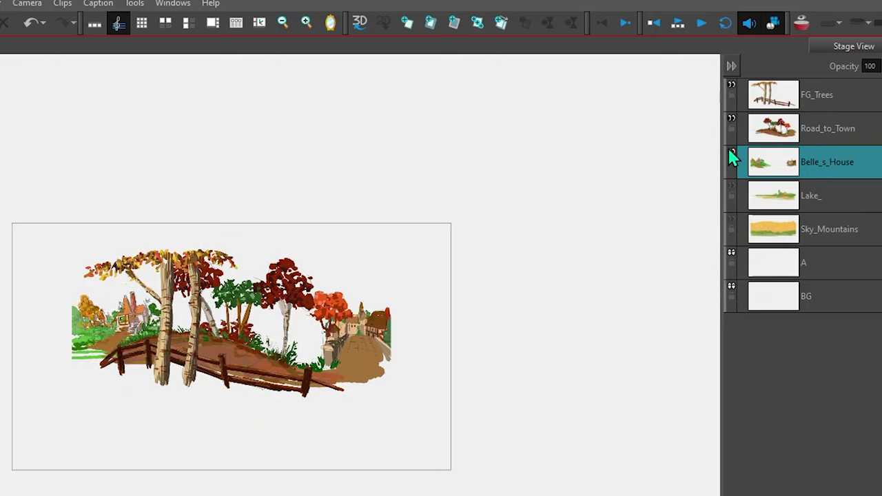
pyautogui.click(732, 186)
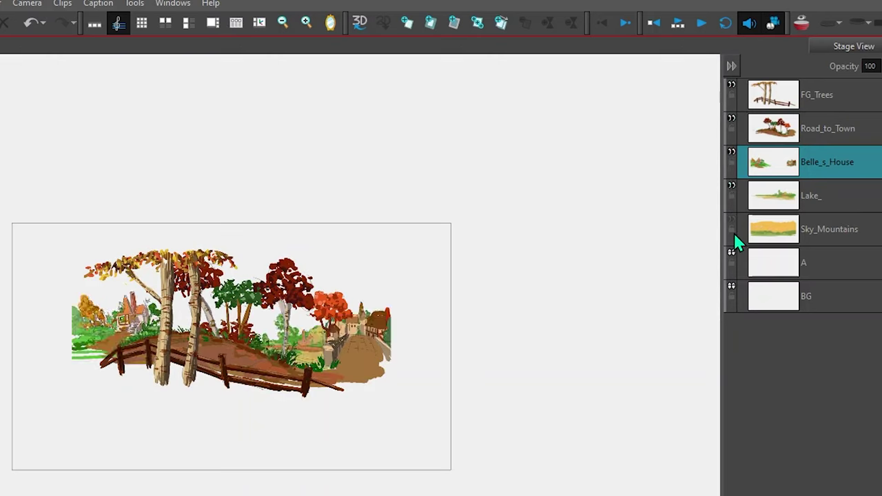
pyautogui.click(733, 219)
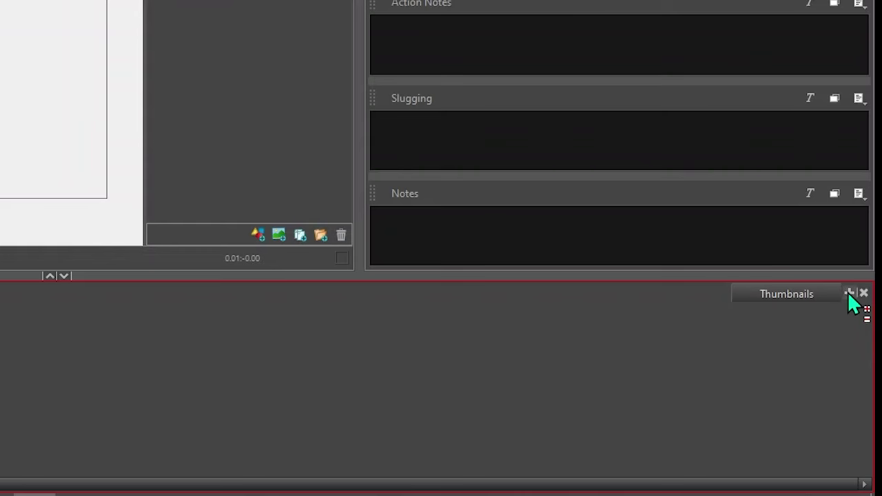
# - Add a Timeline view, stretch the panel to 13:08 and return to frame 0
pyautogui.click(851, 294)
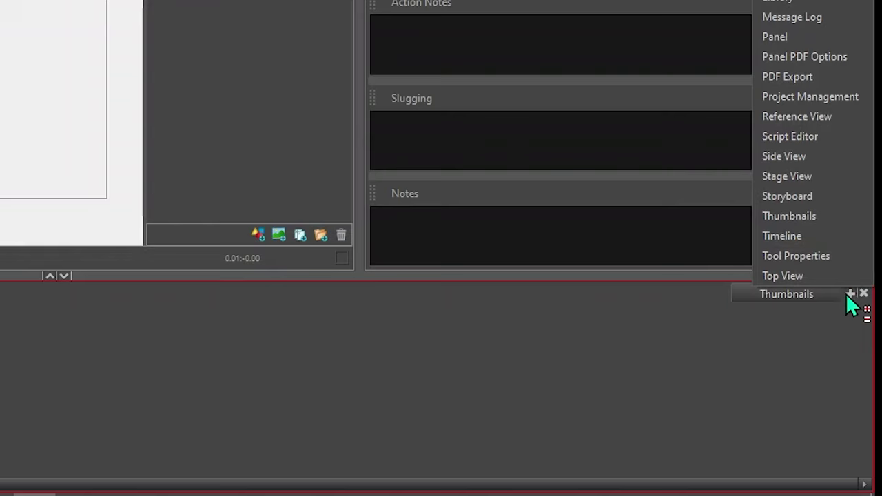
pyautogui.click(800, 235)
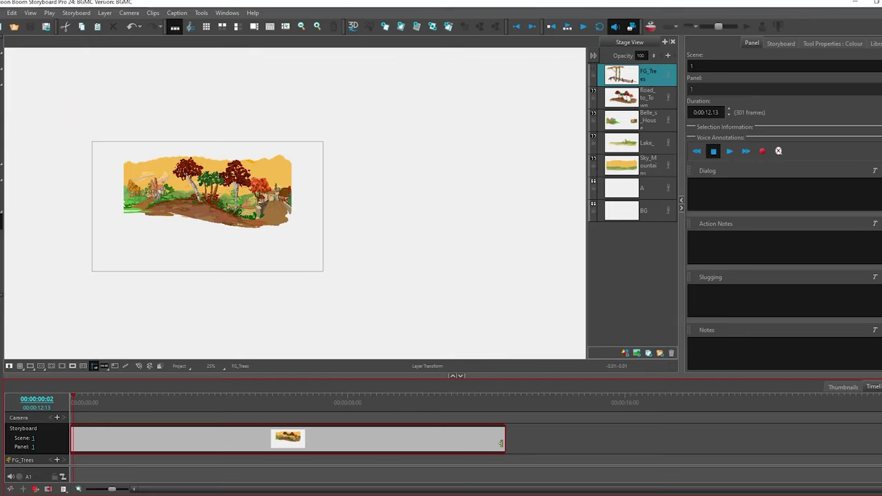
pyautogui.moveTo(502, 444); pyautogui.dragTo(528, 433)
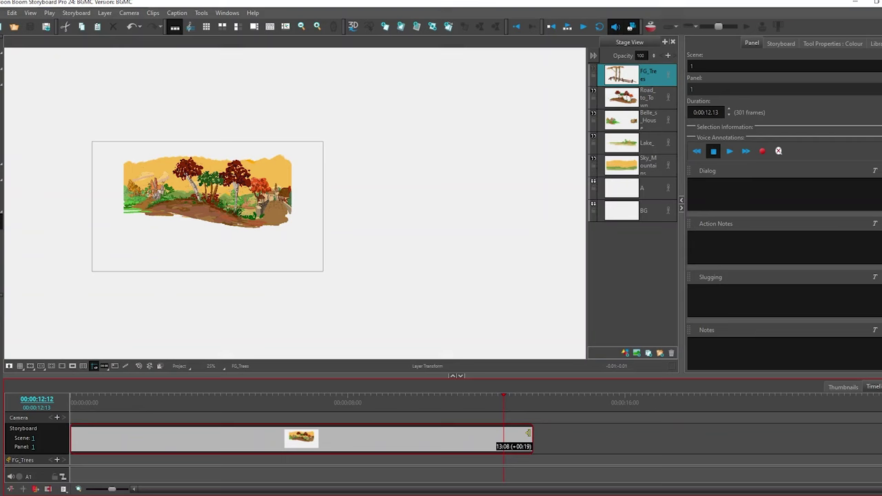
pyautogui.click(73, 404)
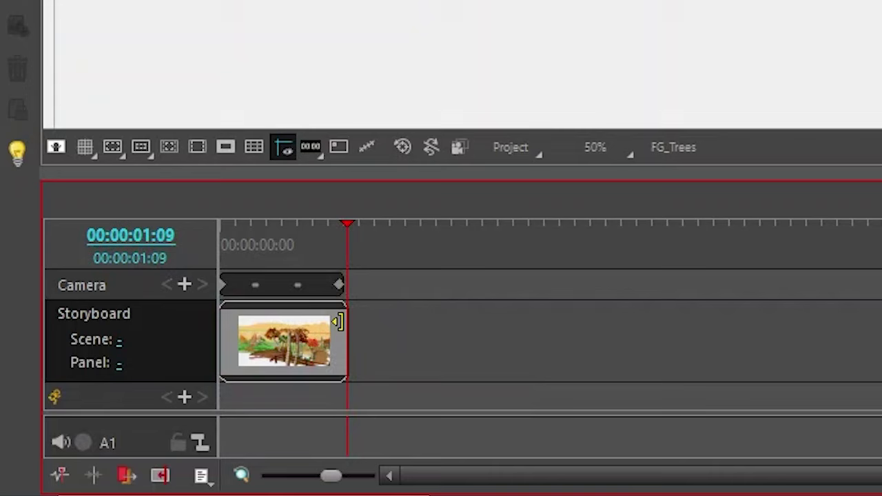
# - Lengthen the panel further and frame a small camera box over Belle's house
pyautogui.moveTo(337, 322); pyautogui.dragTo(455, 325)
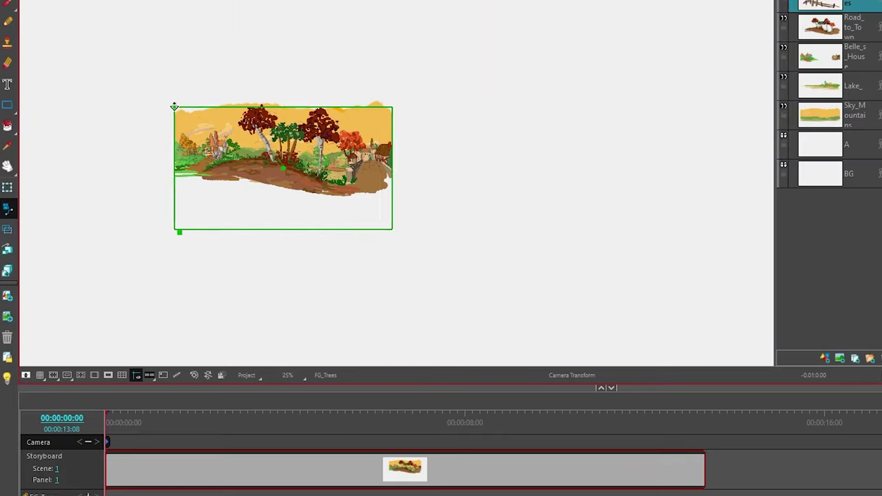
pyautogui.moveTo(174, 107)
pyautogui.mouseDown()
pyautogui.moveTo(207, 154)
pyautogui.moveTo(248, 150)
pyautogui.moveTo(249, 157)
pyautogui.moveTo(232, 148)
pyautogui.mouseUp()
pyautogui.scroll(5, 193, 130)
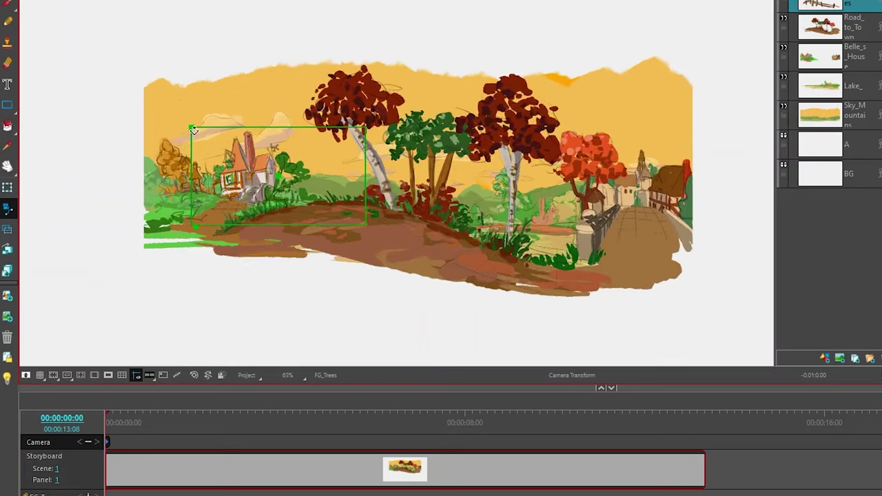
pyautogui.scroll(3, 194, 131)
pyautogui.moveTo(336, 208); pyautogui.dragTo(304, 208)
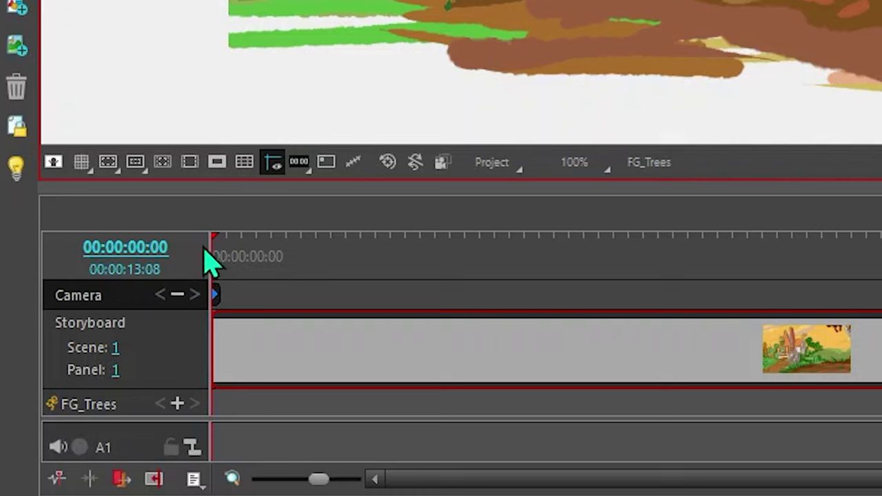
# - At 10:17, add a camera keyframe framing the village road on the right, then play the pan
pyautogui.moveTo(213, 238); pyautogui.dragTo(357, 239)
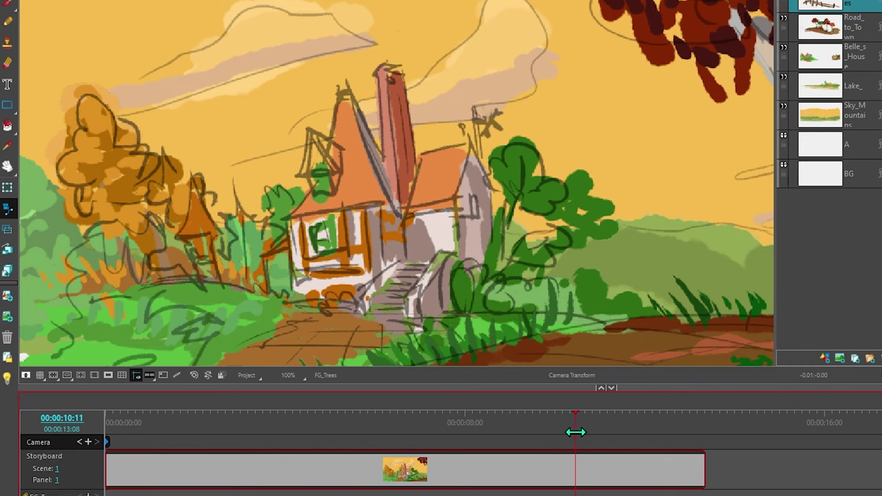
pyautogui.moveTo(576, 432); pyautogui.dragTo(586, 440)
pyautogui.scroll(-2, 570, 158)
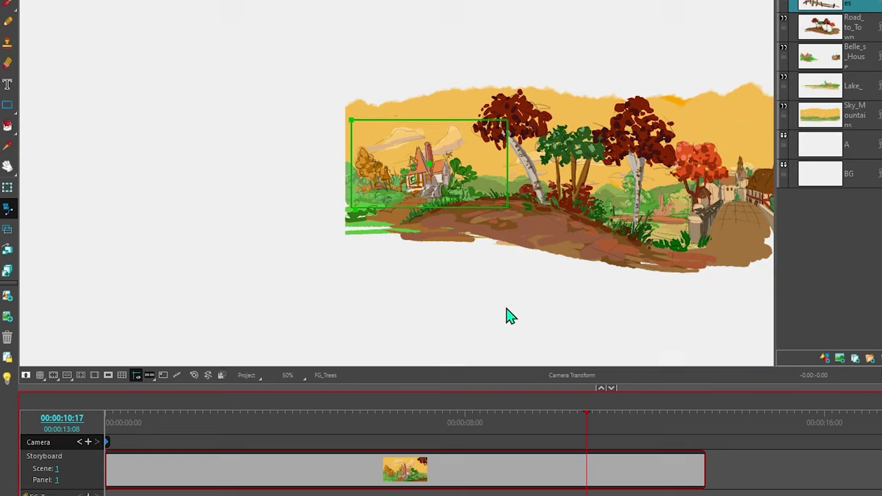
pyautogui.moveTo(497, 297); pyautogui.dragTo(329, 296)
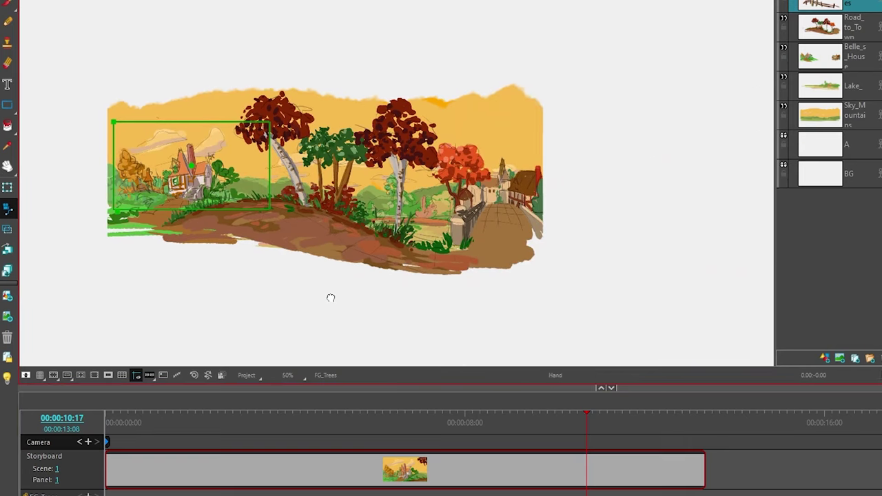
pyautogui.click(88, 446)
pyautogui.moveTo(192, 167); pyautogui.dragTo(456, 185)
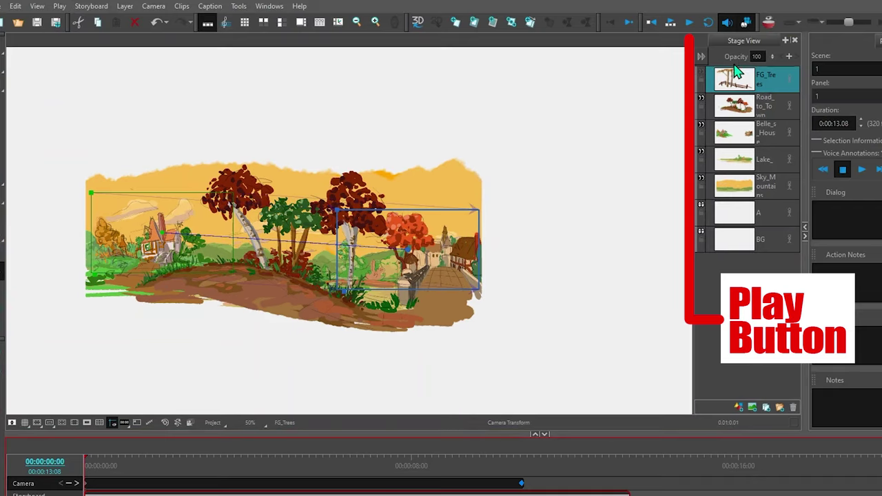
pyautogui.click(689, 23)
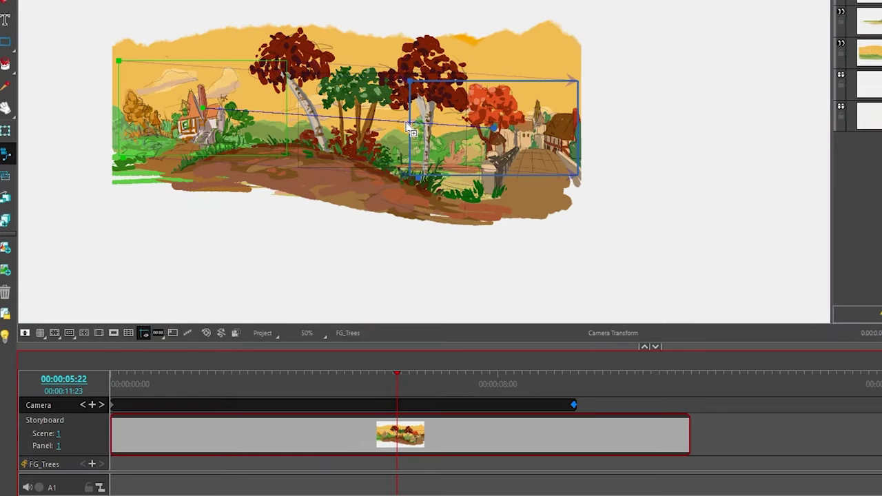
# - Bend the camera path into a downward curve and add two control points along it
pyautogui.moveTo(409, 129); pyautogui.dragTo(392, 151)
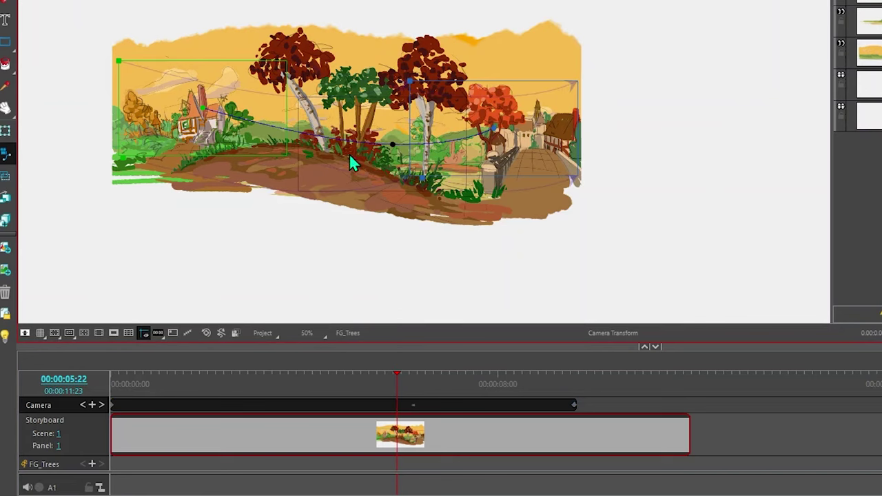
pyautogui.moveTo(397, 382); pyautogui.dragTo(242, 355)
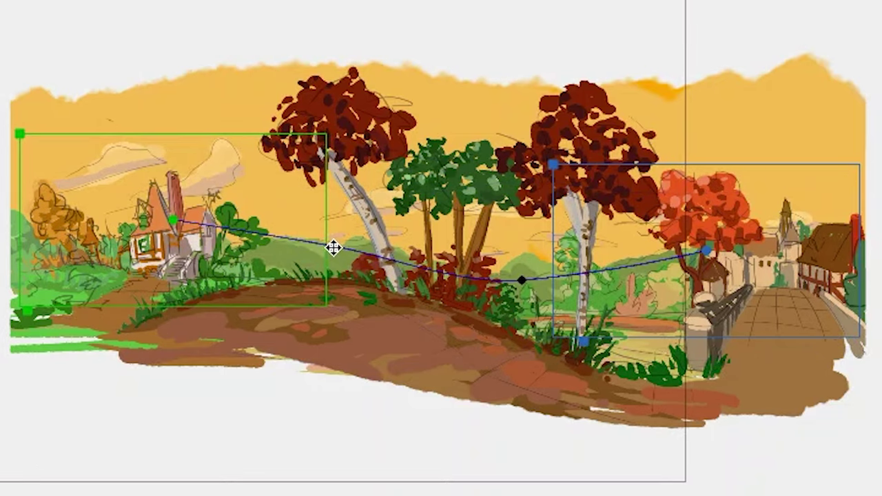
pyautogui.click(333, 245)
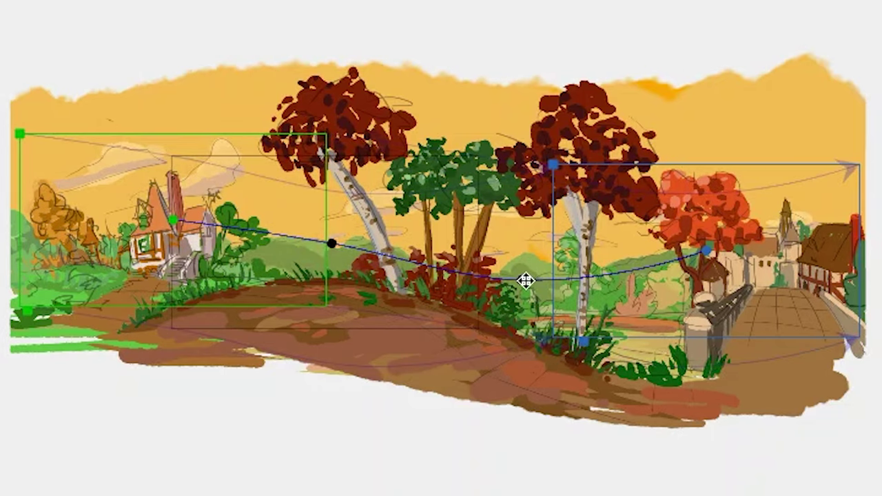
pyautogui.click(525, 280)
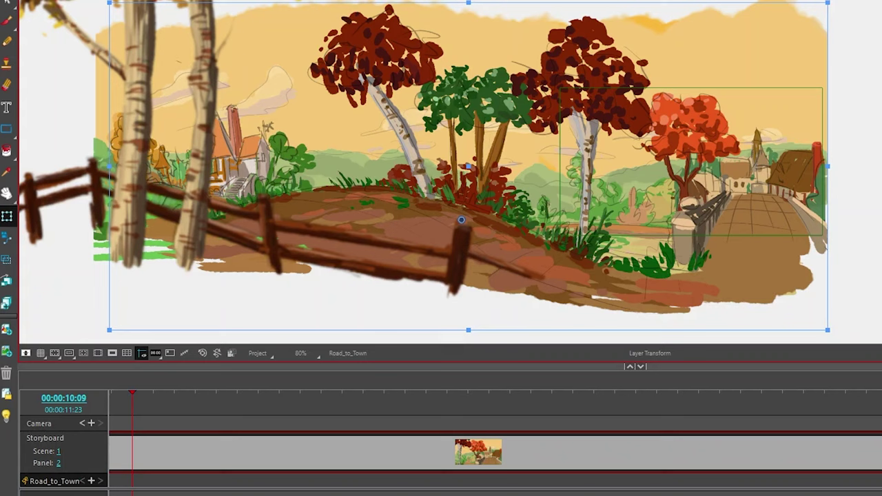
# - Keyframe Road_to_Town at the start and at 00:00:11:05, shifting its position between them
pyautogui.click(96, 482)
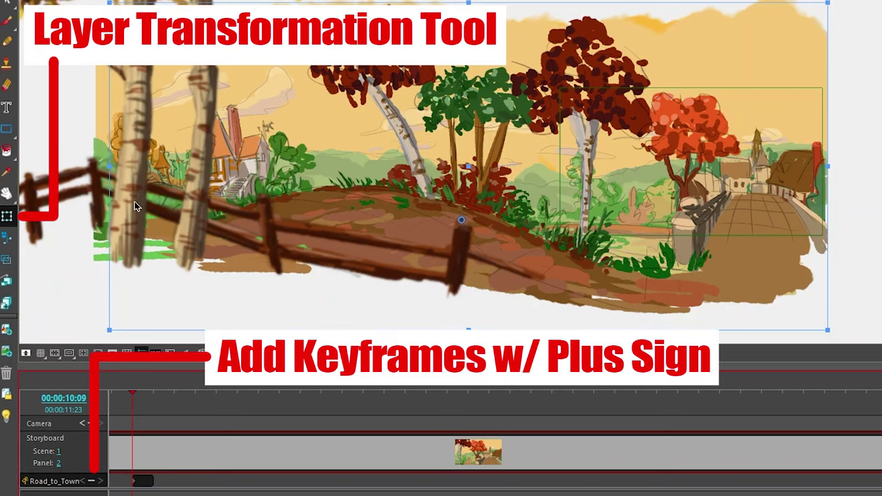
pyautogui.moveTo(370, 204); pyautogui.dragTo(375, 207)
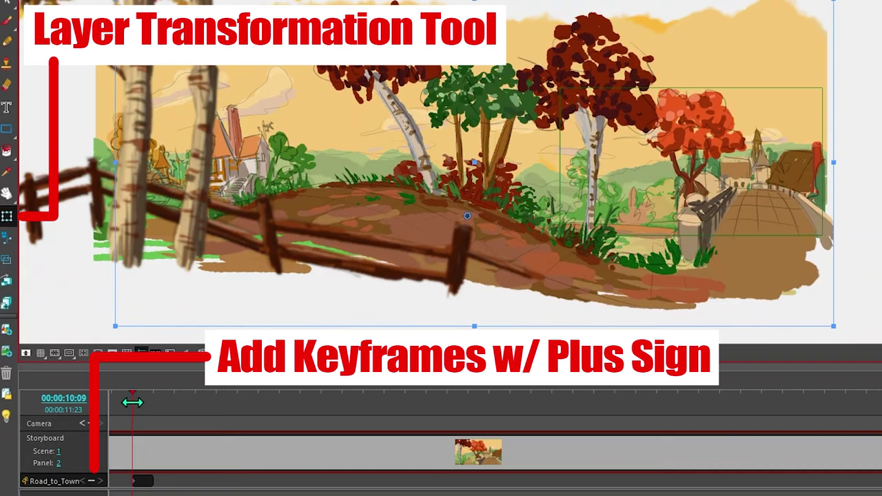
pyautogui.moveTo(132, 402); pyautogui.dragTo(559, 416)
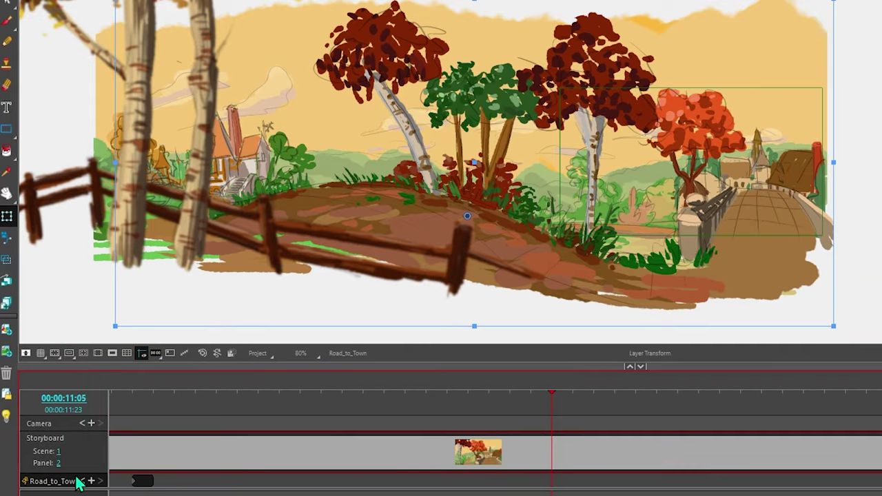
pyautogui.click(91, 482)
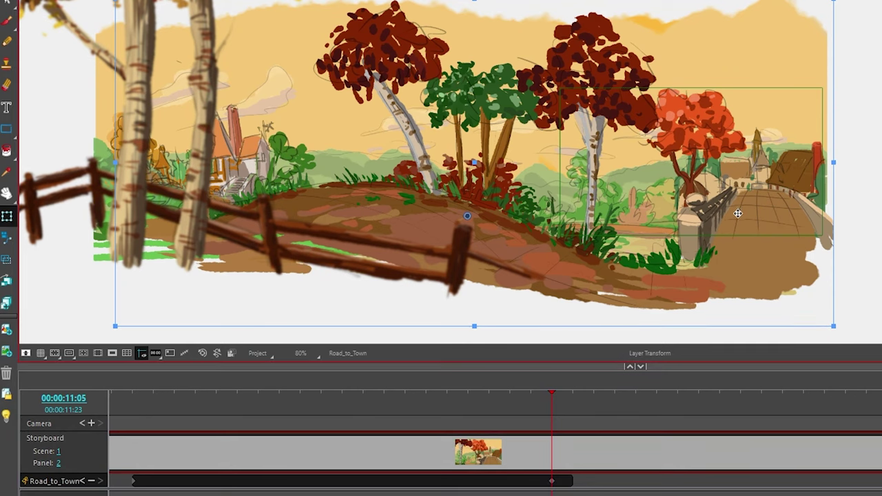
pyautogui.moveTo(736, 212); pyautogui.dragTo(736, 226)
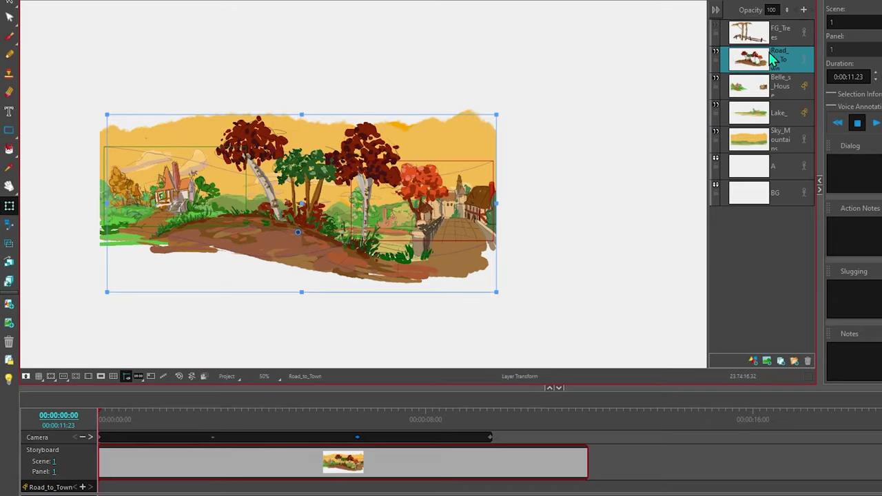
pyautogui.moveTo(265, 150); pyautogui.dragTo(264, 168)
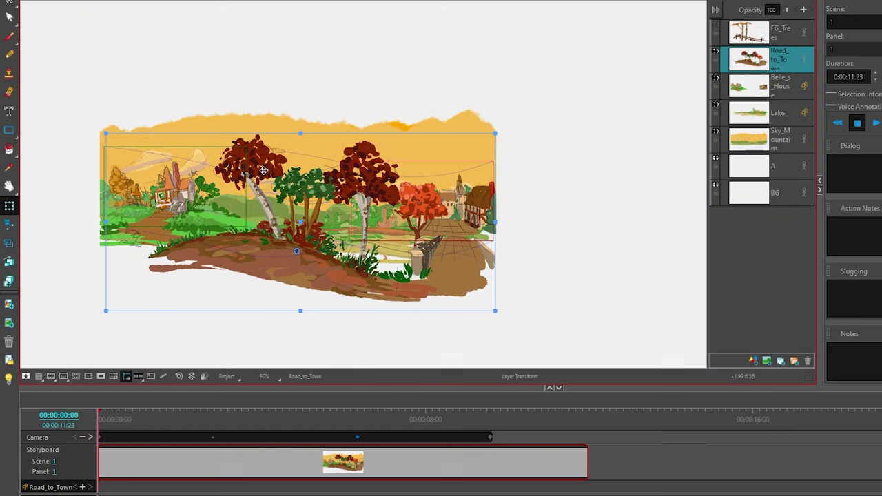
pyautogui.moveTo(108, 420); pyautogui.dragTo(201, 400)
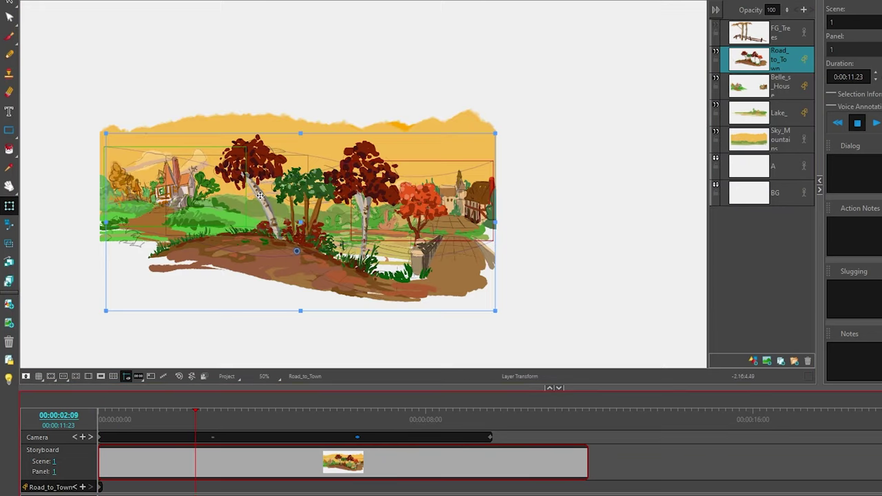
pyautogui.moveTo(259, 195); pyautogui.dragTo(258, 164)
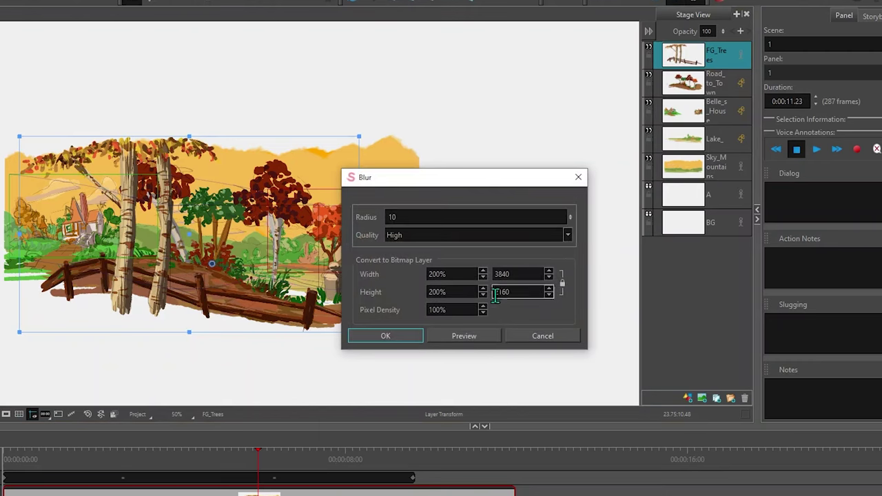
# - Preview the FG_Trees blur at radius 10, then 5, 2 and finally 1
pyautogui.click(476, 335)
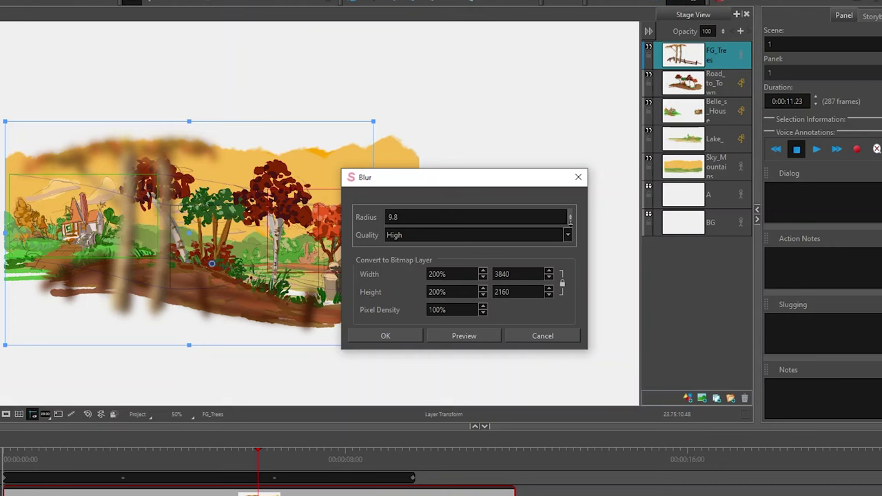
pyautogui.click(522, 215)
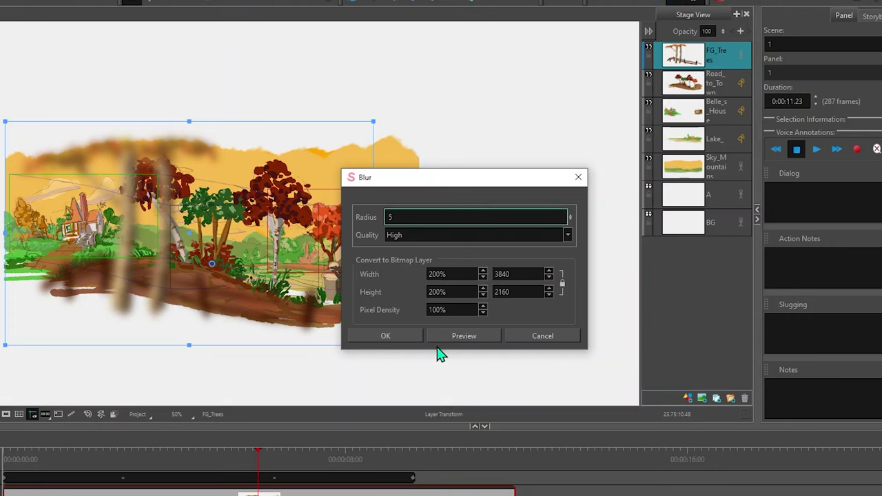
pyautogui.click(459, 337)
pyautogui.click(407, 215)
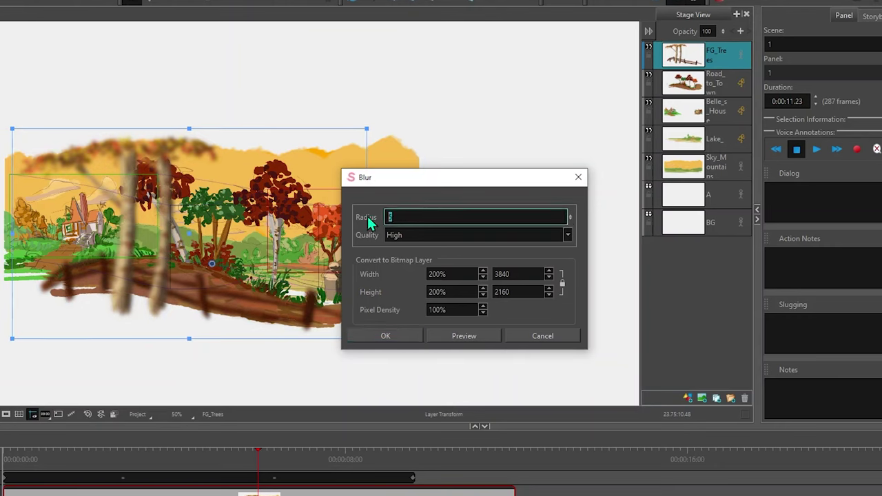
pyautogui.click(460, 339)
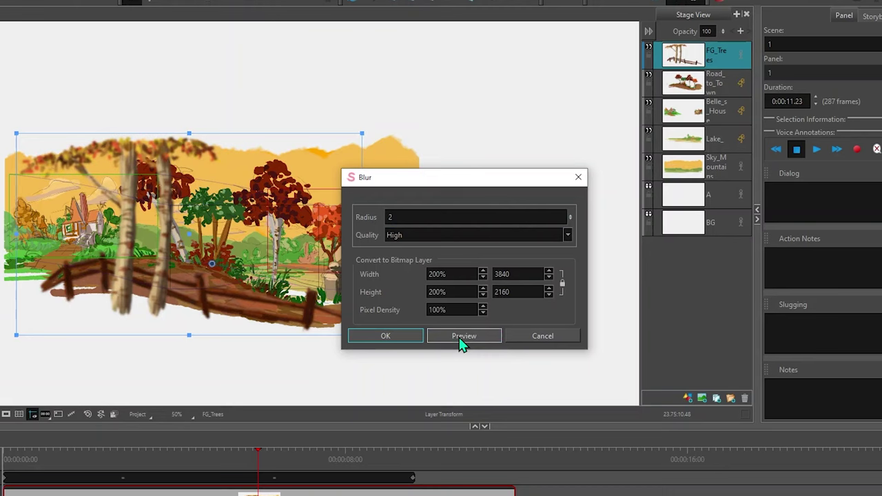
pyautogui.click(406, 217)
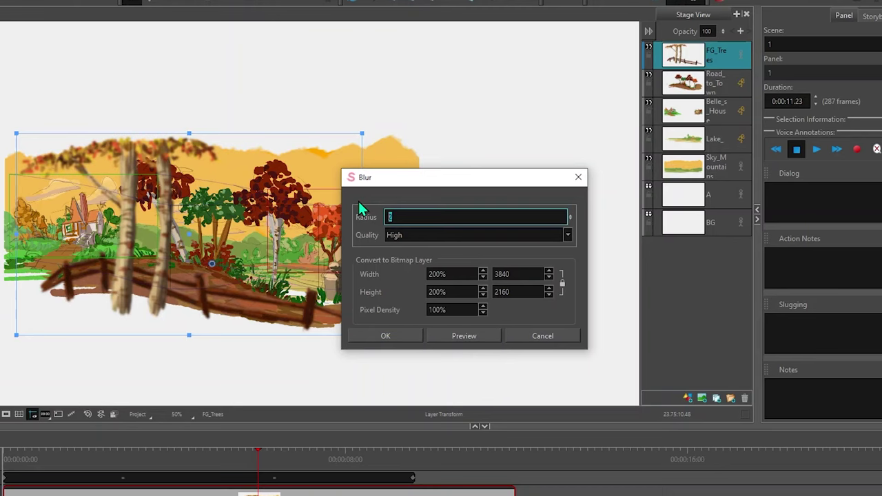
pyautogui.write('1')
pyautogui.click(453, 339)
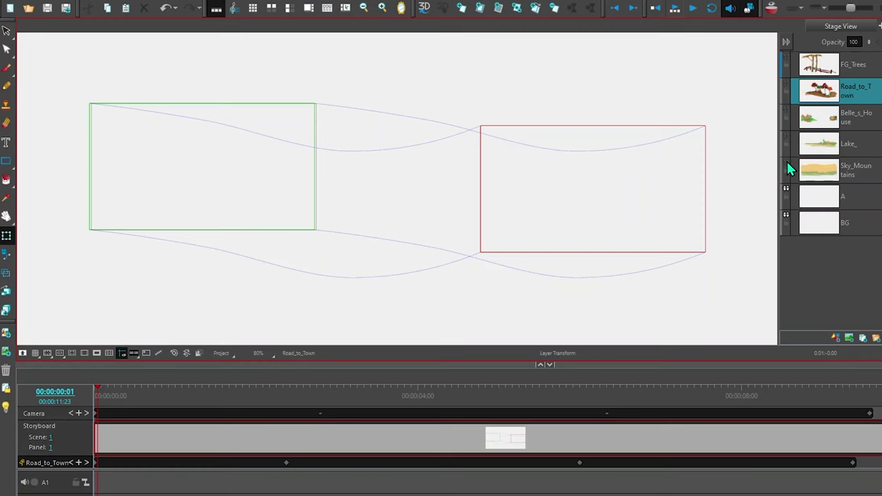
# - Turn the Sky_Mountains layer's visibility back on
pyautogui.click(788, 161)
pyautogui.click(787, 161)
pyautogui.doubleClick(787, 162)
pyautogui.click(788, 165)
pyautogui.click(787, 165)
pyautogui.click(787, 164)
# - Show Lake_, Belle_s_House, Road_to_Town and FG_Trees, then preview the camera-masked view at 00:00:08:20
pyautogui.click(778, 136)
pyautogui.click(787, 110)
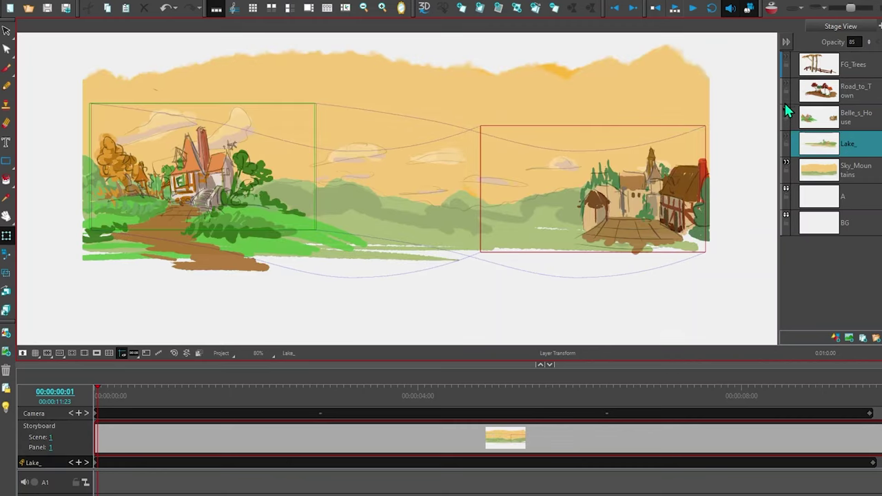
pyautogui.click(785, 82)
pyautogui.click(779, 65)
pyautogui.click(787, 57)
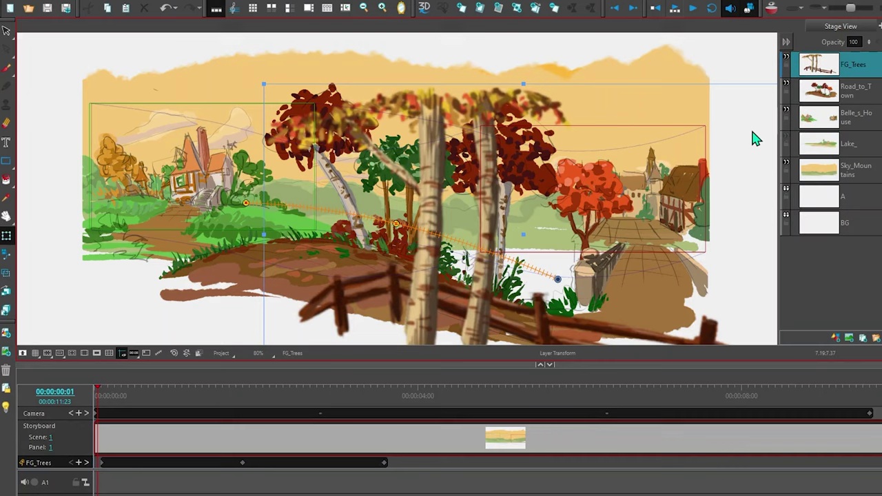
pyautogui.click(97, 353)
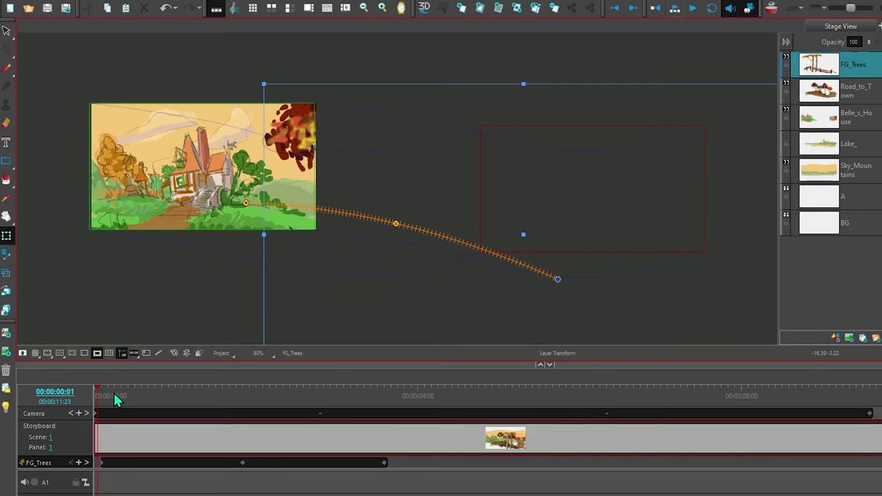
pyautogui.moveTo(114, 393); pyautogui.dragTo(808, 394)
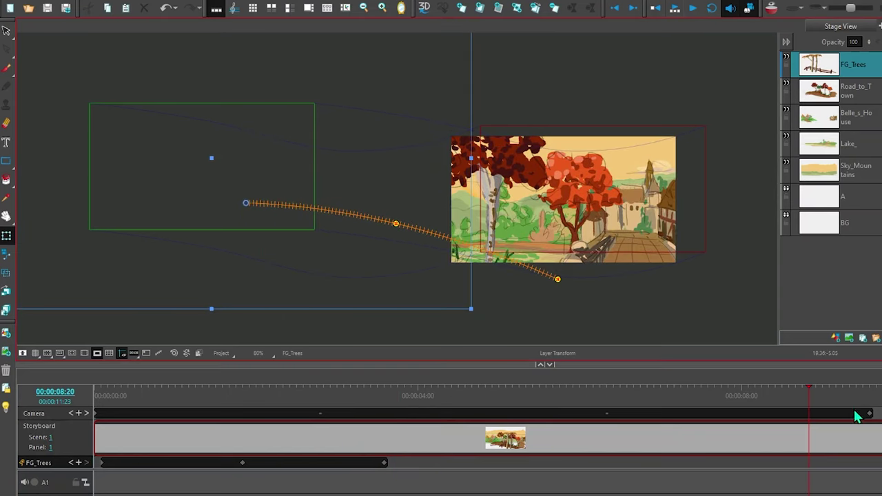